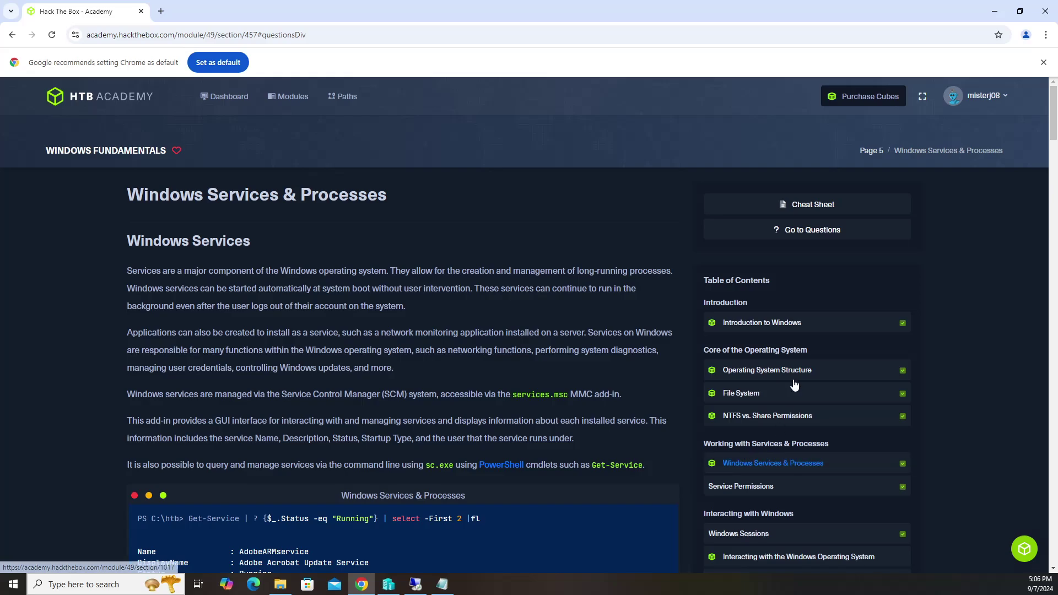
Open the module's command cheat sheet, review it, and close it.
left_click(792, 202)
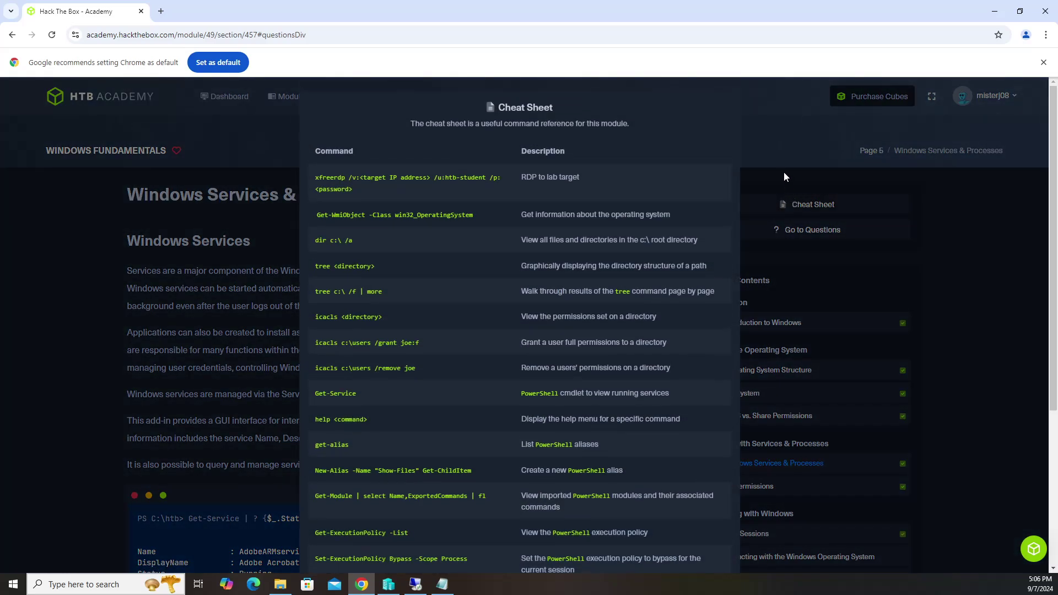
left_click(970, 239)
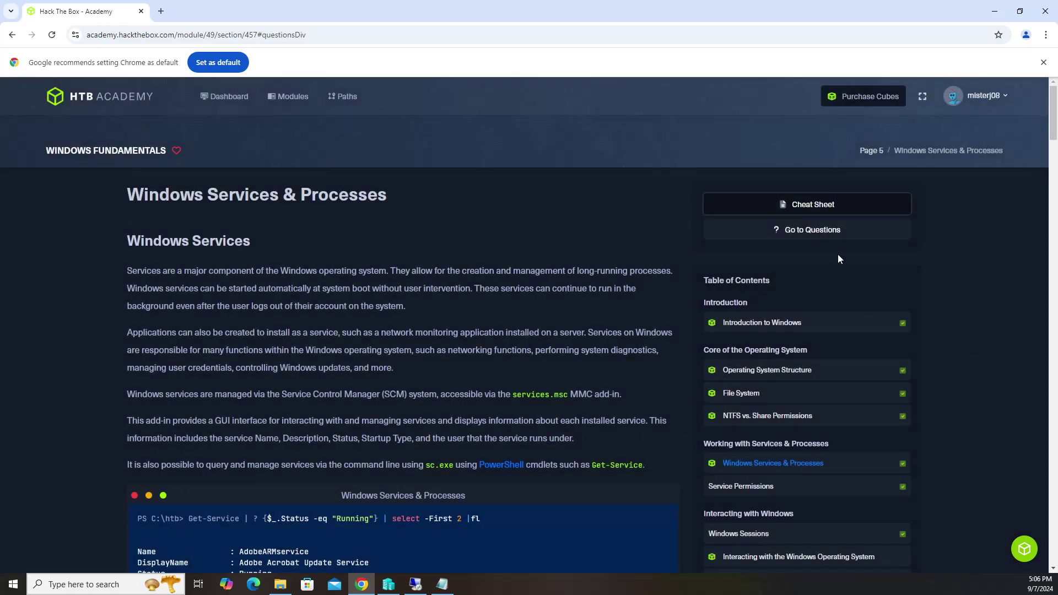
left_click(817, 232)
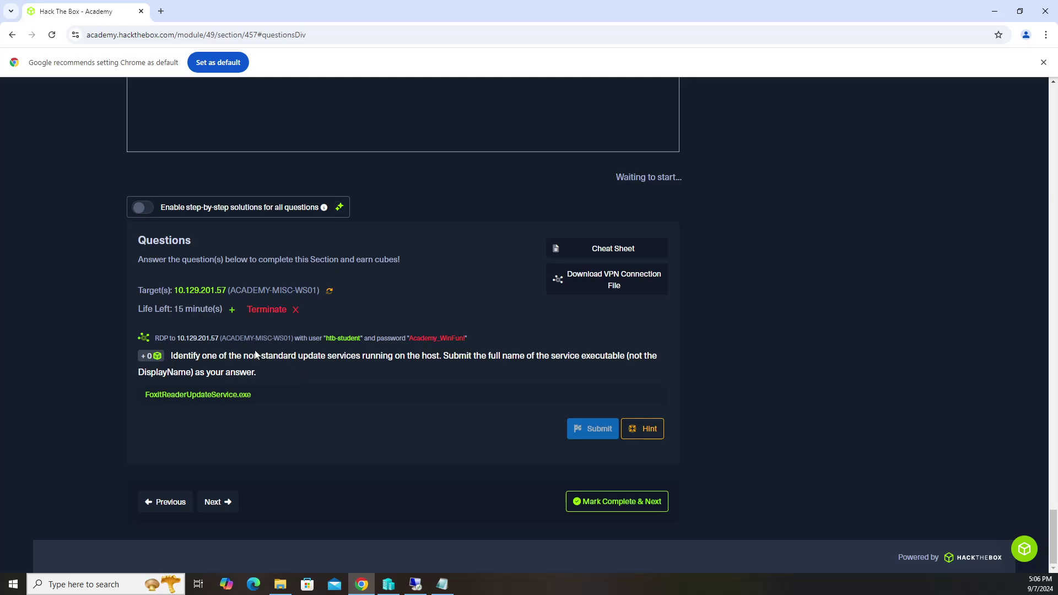
left_click_drag(243, 359, 327, 361)
left_click(782, 419)
left_click_drag(1052, 545, 1055, 196)
left_click_drag(107, 214, 186, 471)
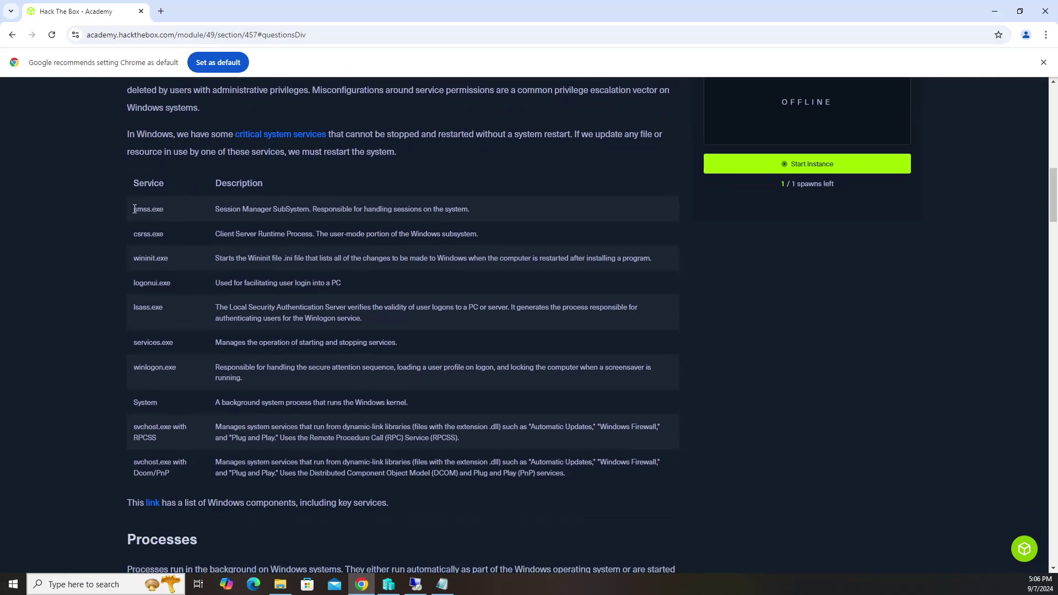
left_click(185, 336)
left_click_drag(1052, 195, 1053, 559)
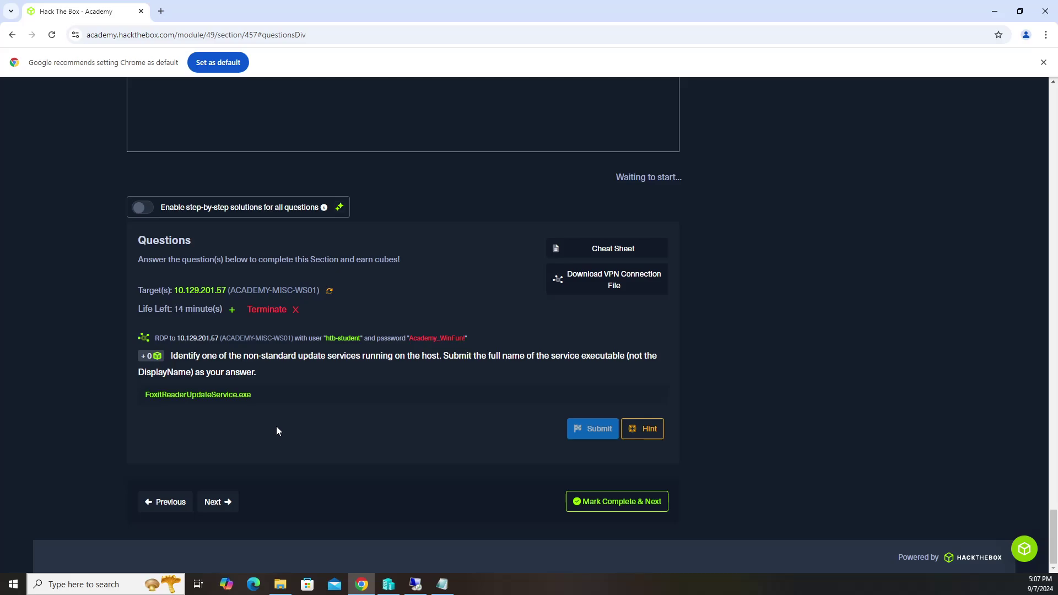
Switch to the FreeRDP window showing the remote Windows 10 desktop.
left_click(417, 585)
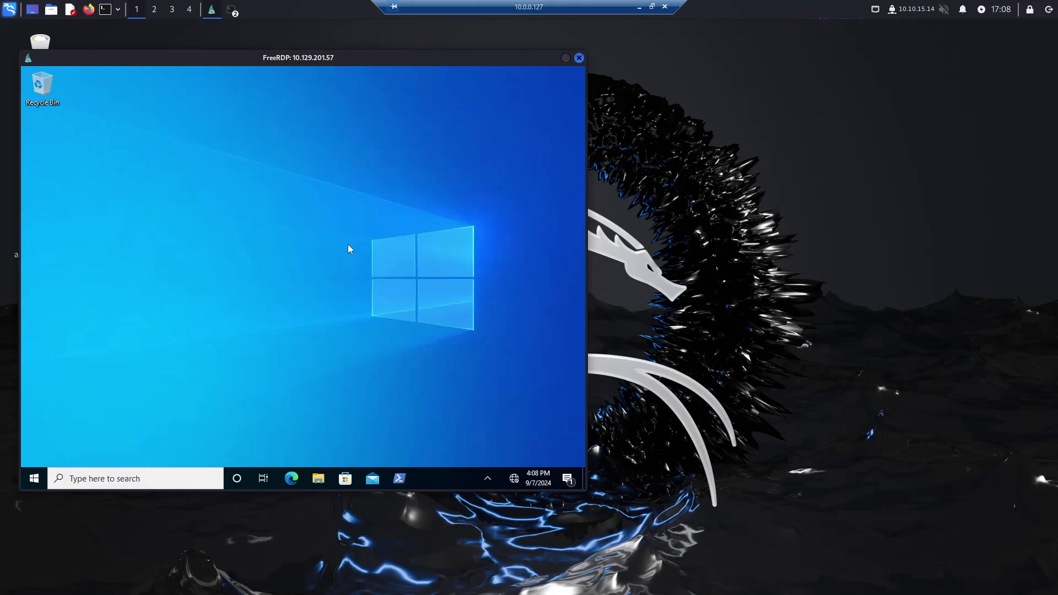
Launch Task Manager from the remote Windows taskbar's context menu.
right_click(445, 481)
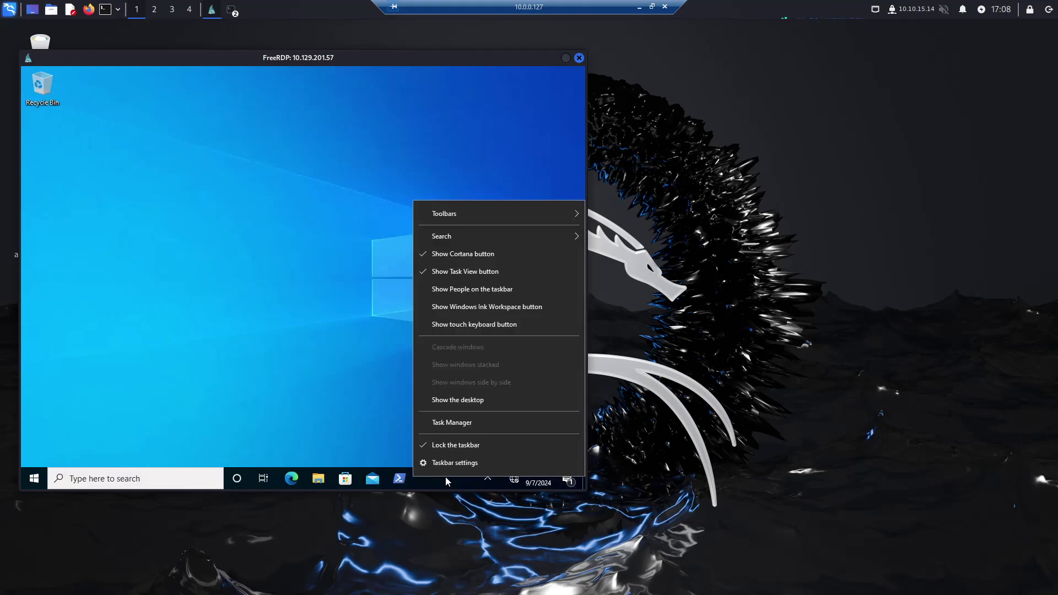
left_click(449, 424)
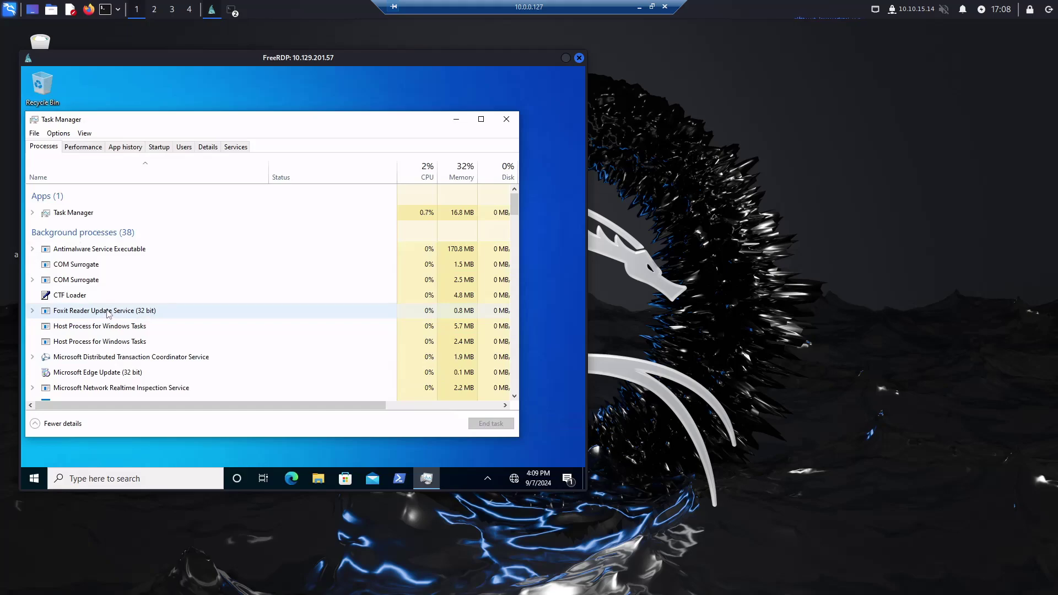
Show details for Foxit Reader Update Service (32 bit), revealing FoxitReaderUpdateService.exe.
left_click(108, 313)
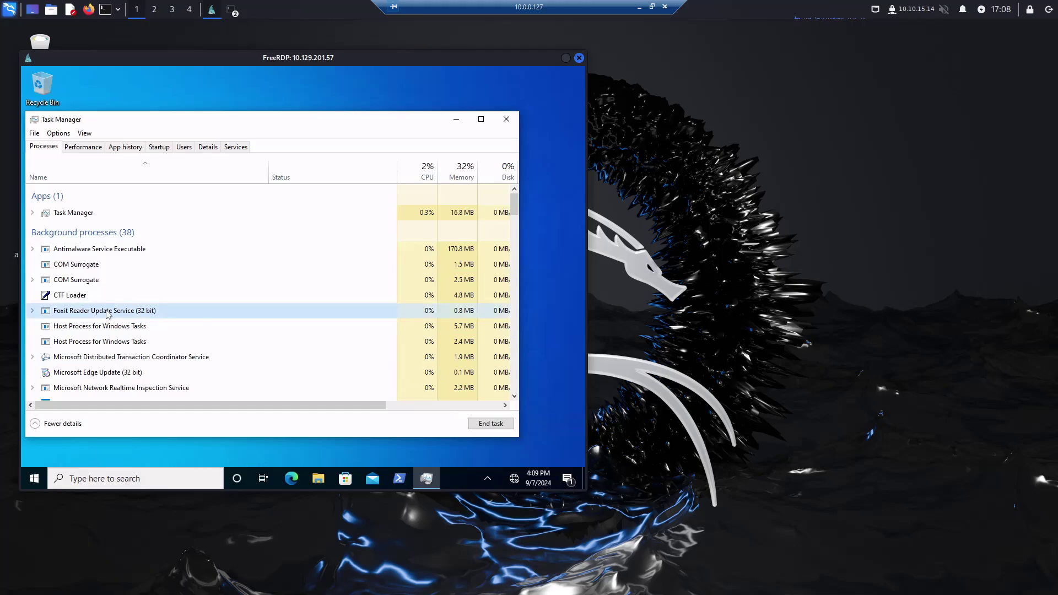
right_click(108, 313)
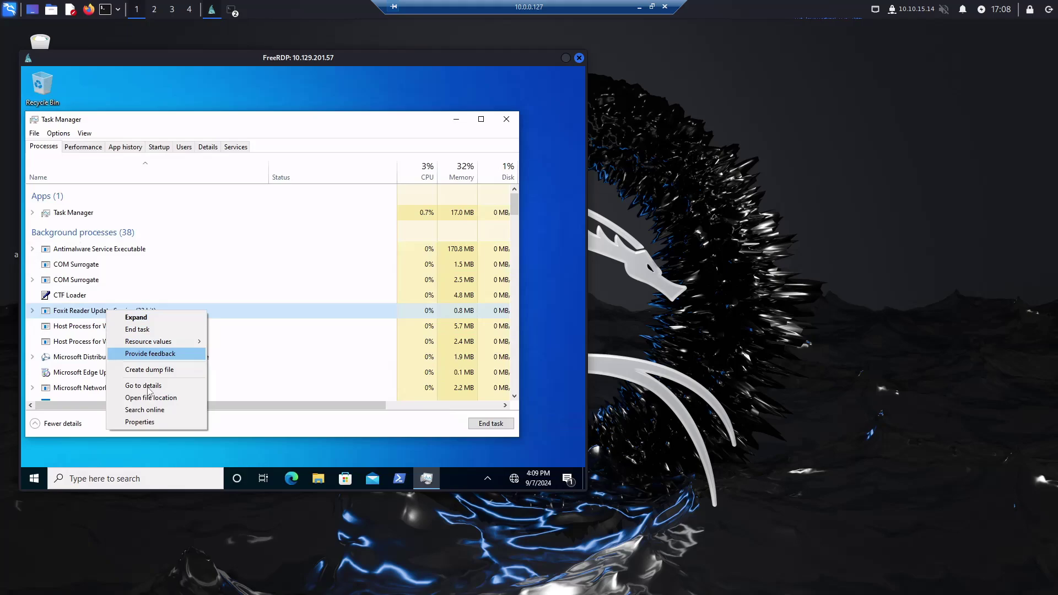
left_click(149, 386)
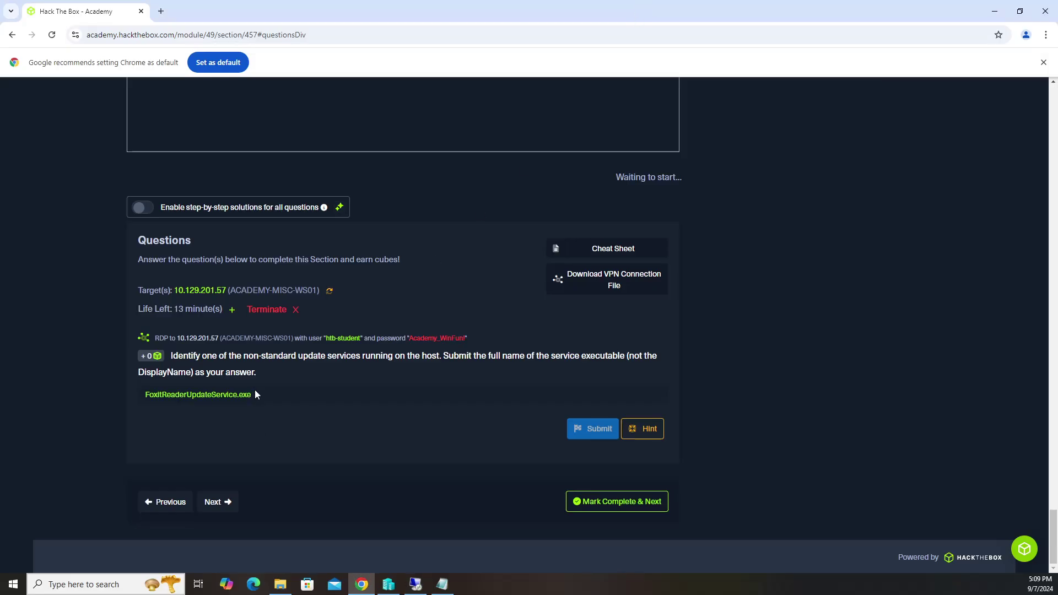
Check the answer field reads FoxitReaderUpdateService.exe by highlighting it, then deselecting.
left_click_drag(255, 395, 83, 404)
left_click(350, 388)
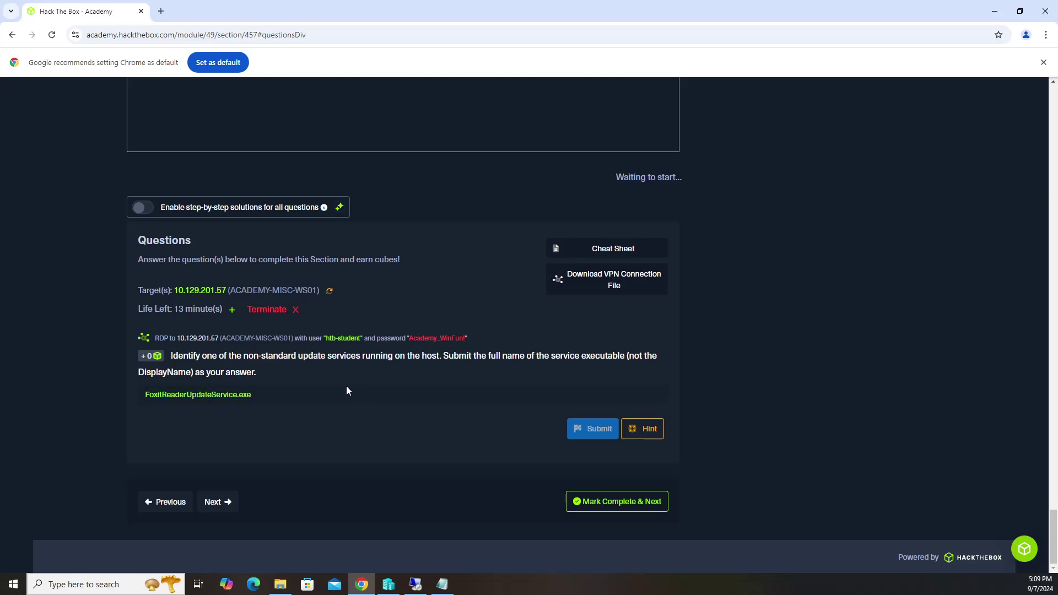